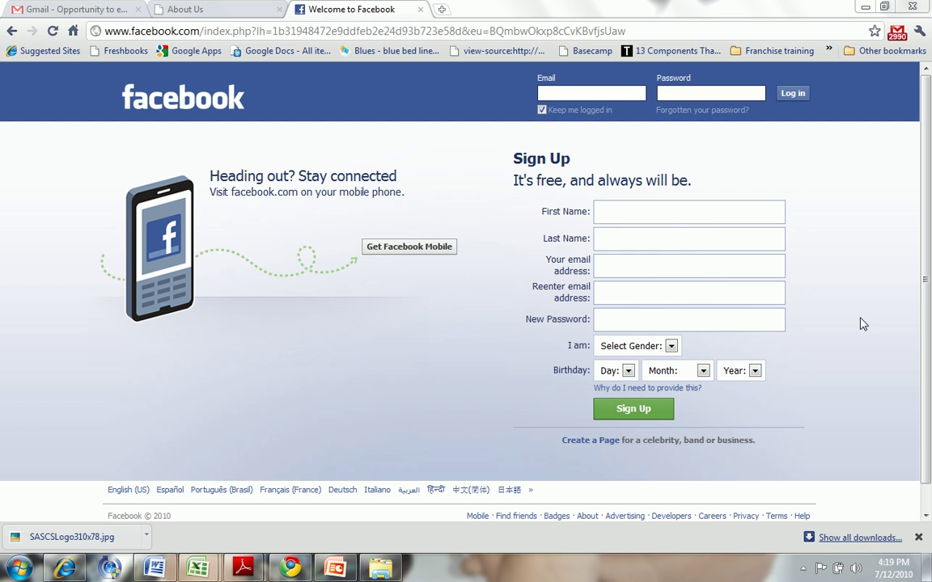
Log in with the business account's e-mail and password, then follow the footer's Advertising link.
{"action": "left_click", "coordinate": [588, 93]}
{"action": "type", "text": "spavit"}
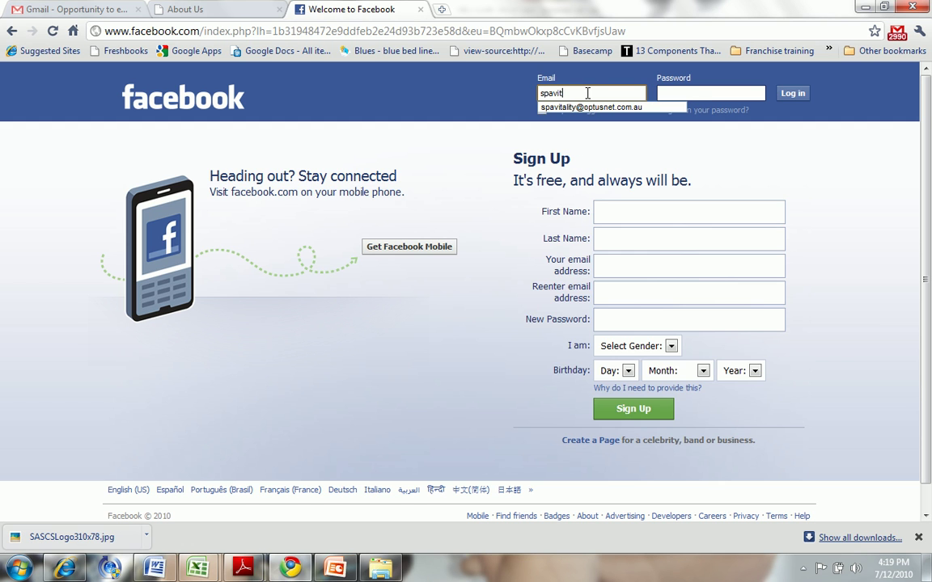
{"action": "key", "text": "Down"}
{"action": "key", "text": "Tab"}
{"action": "type", "text": "•••••••"}
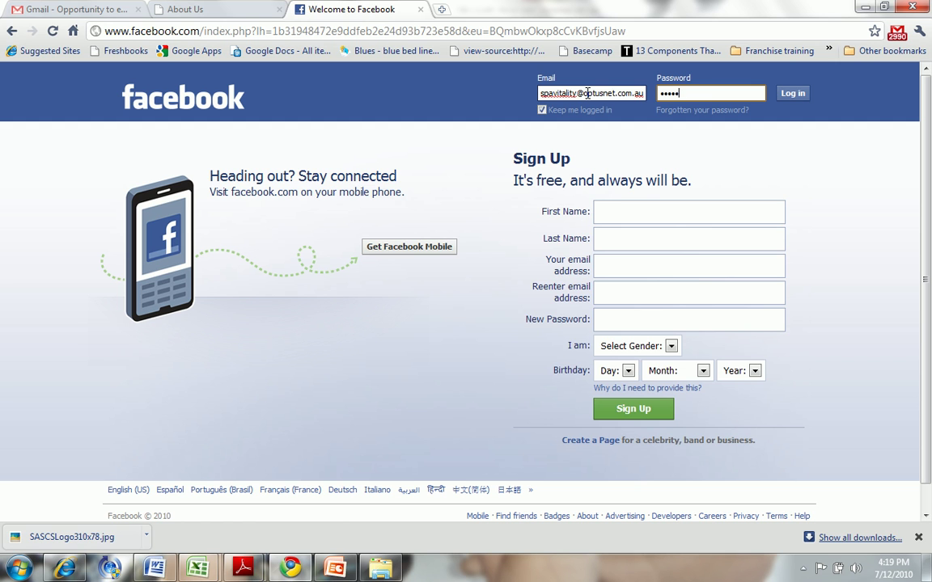
{"action": "left_click", "coordinate": [793, 93]}
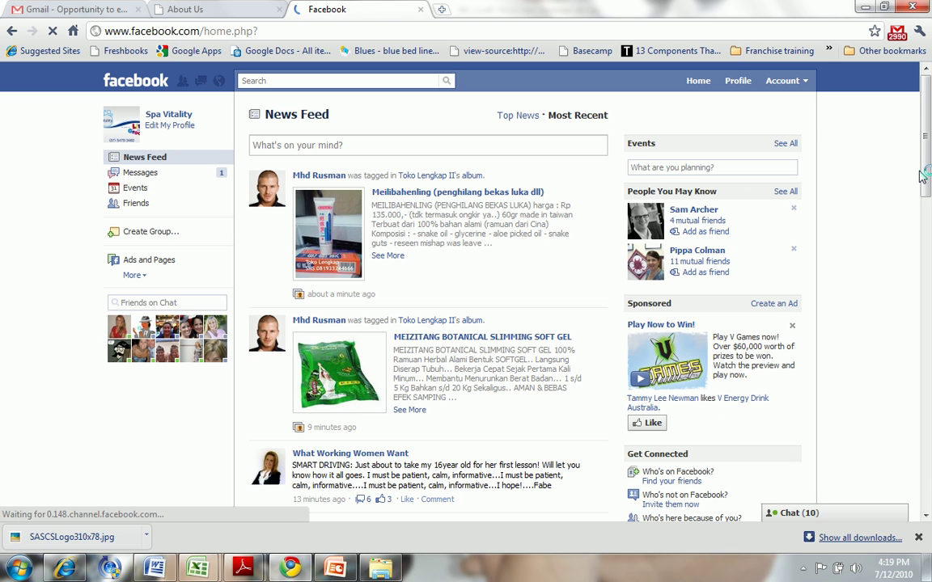
{"action": "left_click_drag", "start_coordinate": [927, 185], "coordinate": [928, 487]}
{"action": "left_click", "coordinate": [626, 490]}
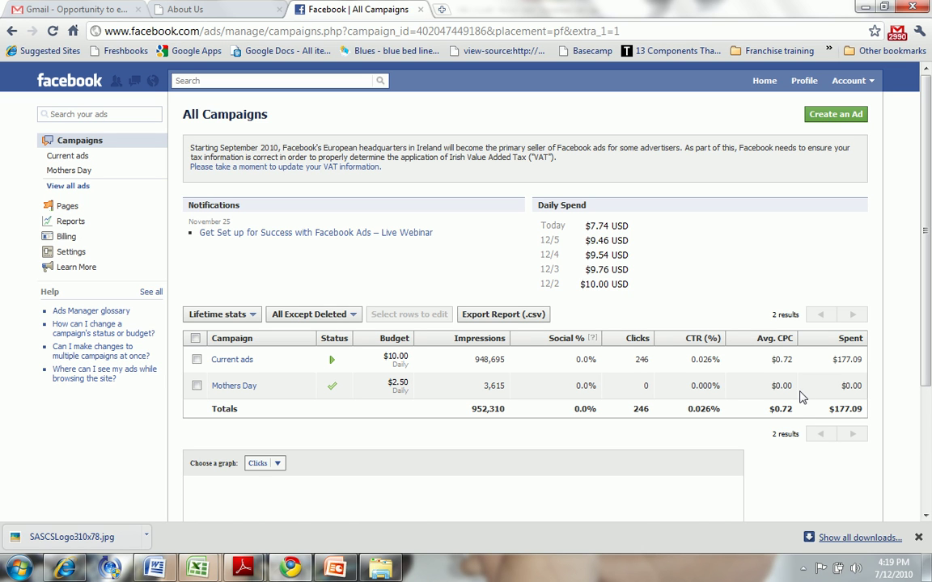
Scroll to the campaign table and check the status icons of Current ads and Mothers Day.
{"action": "scroll", "coordinate": [518, 348], "scroll_direction": "down", "scroll_amount": 2}
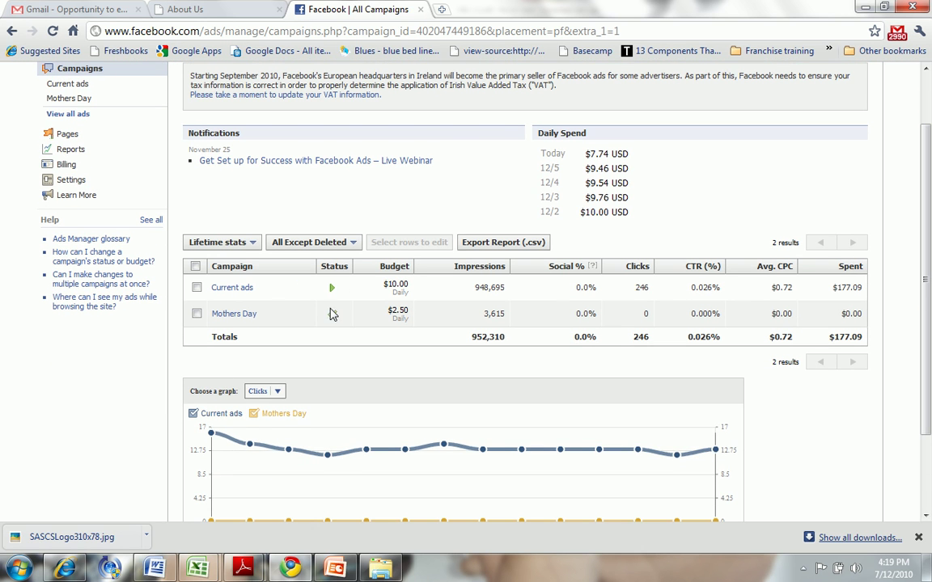
{"action": "mouse_move", "coordinate": [333, 322]}
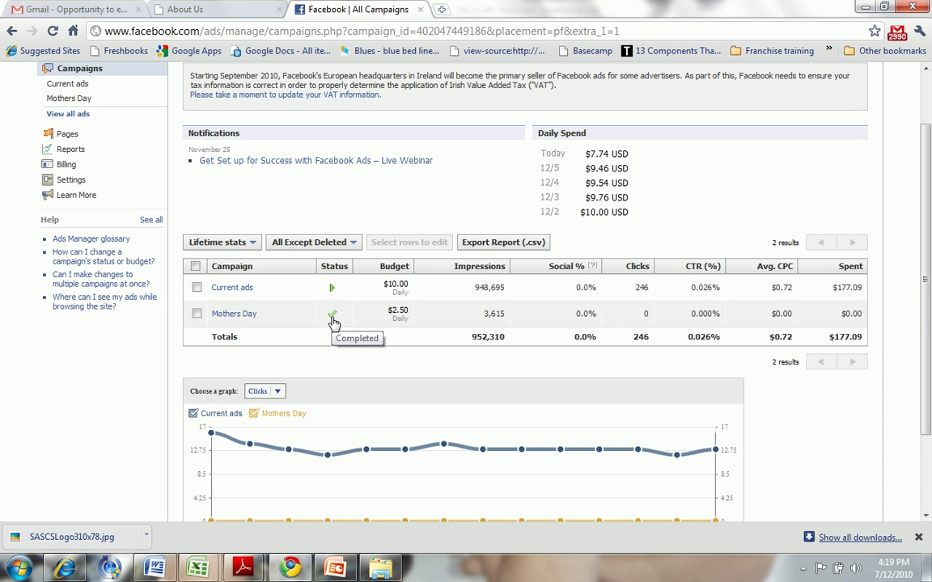
{"action": "mouse_move", "coordinate": [333, 293]}
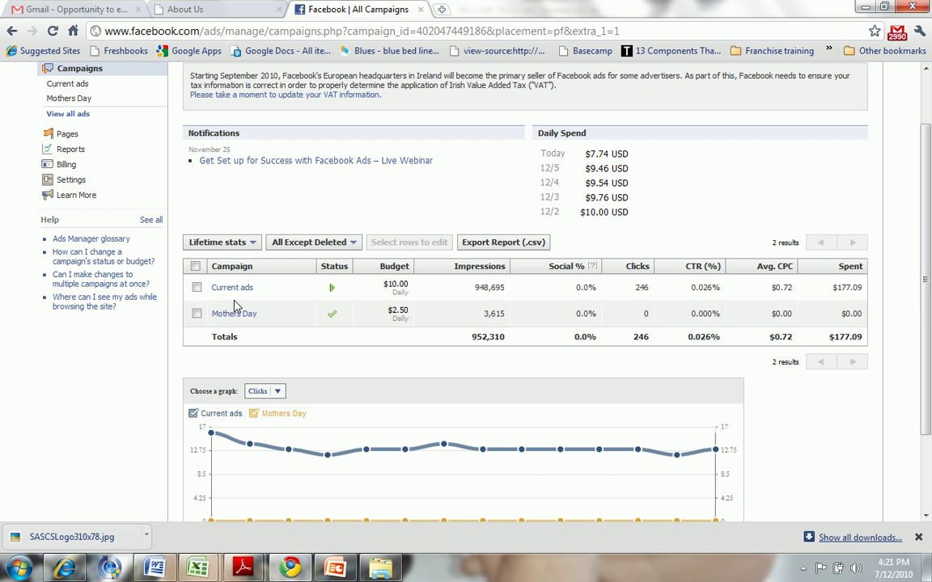
Open the Current ads campaign and scroll down to its five ads' lifetime stats.
{"action": "left_click", "coordinate": [223, 289]}
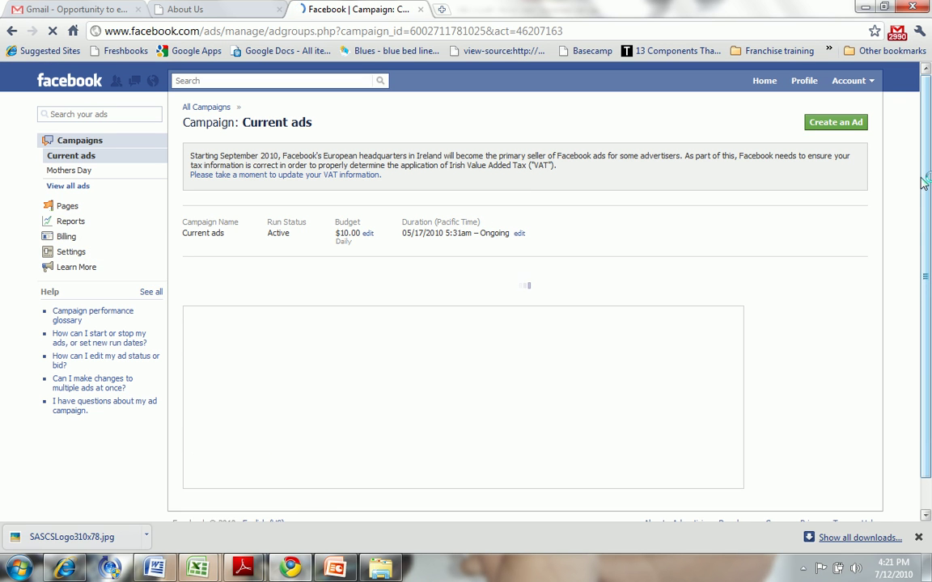
{"action": "scroll", "coordinate": [929, 190], "scroll_direction": "down", "scroll_amount": 3}
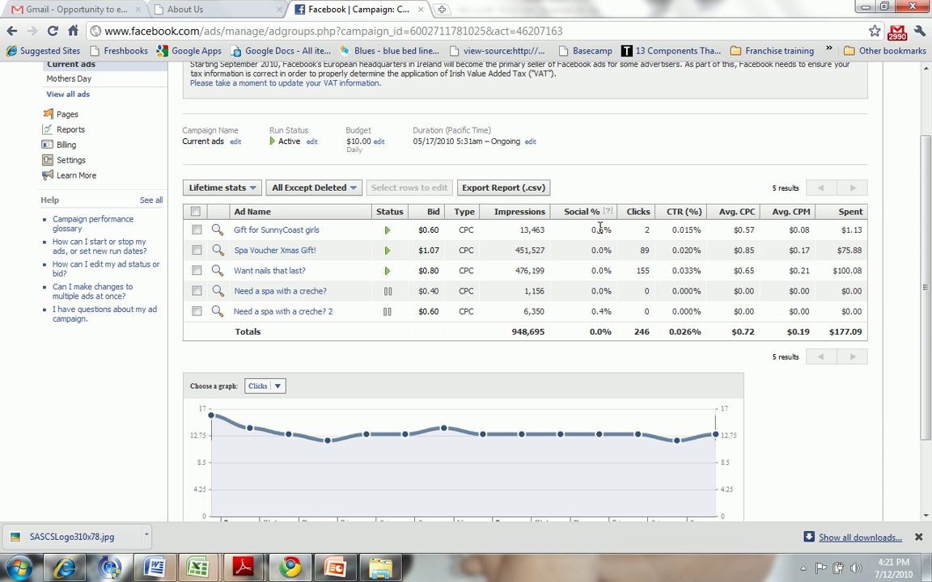
{"action": "mouse_move", "coordinate": [608, 212]}
Open the Want nails that last? ad and switch its weekly stats through Nov 28, Nov 21, then Nov 14.
{"action": "left_click", "coordinate": [261, 273]}
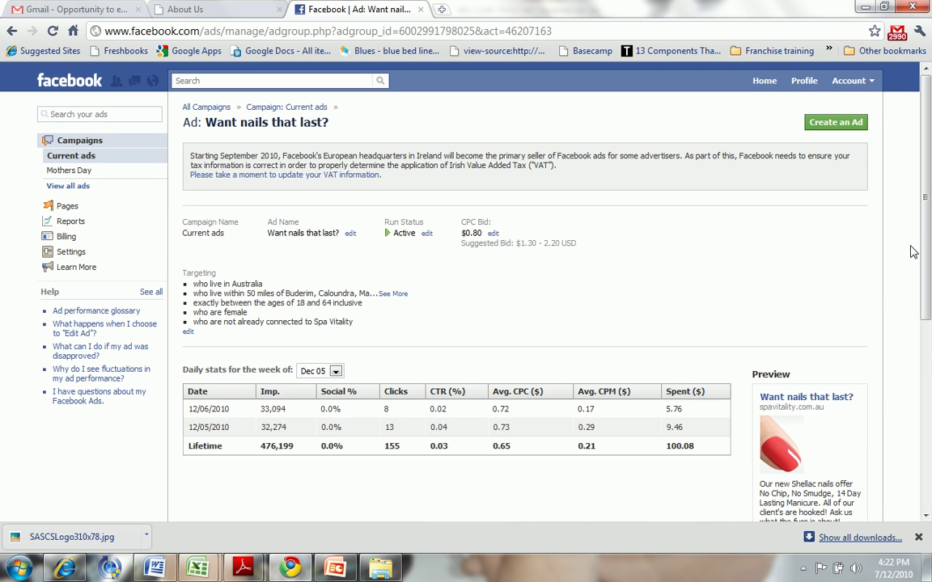
{"action": "scroll", "coordinate": [779, 277], "scroll_direction": "down", "scroll_amount": 2}
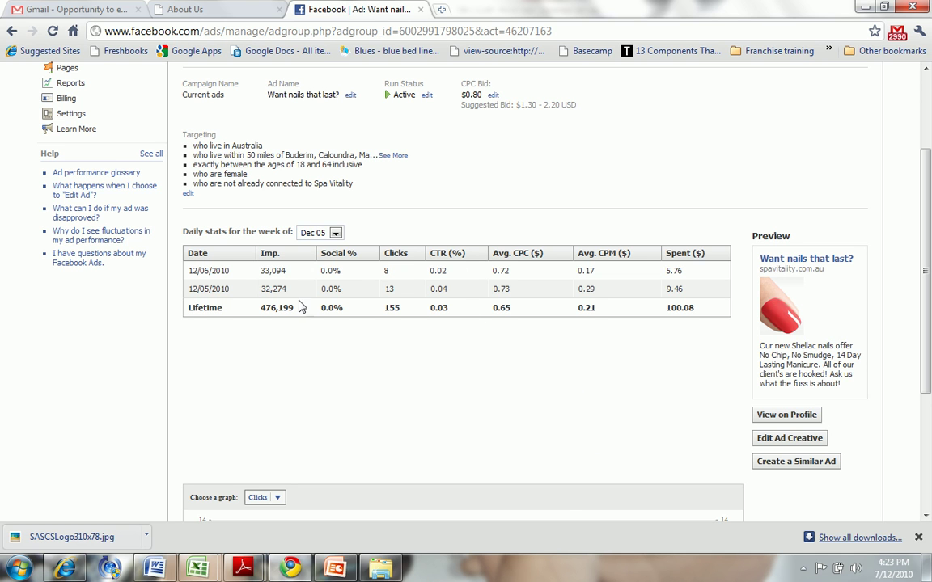
{"action": "left_click", "coordinate": [335, 233]}
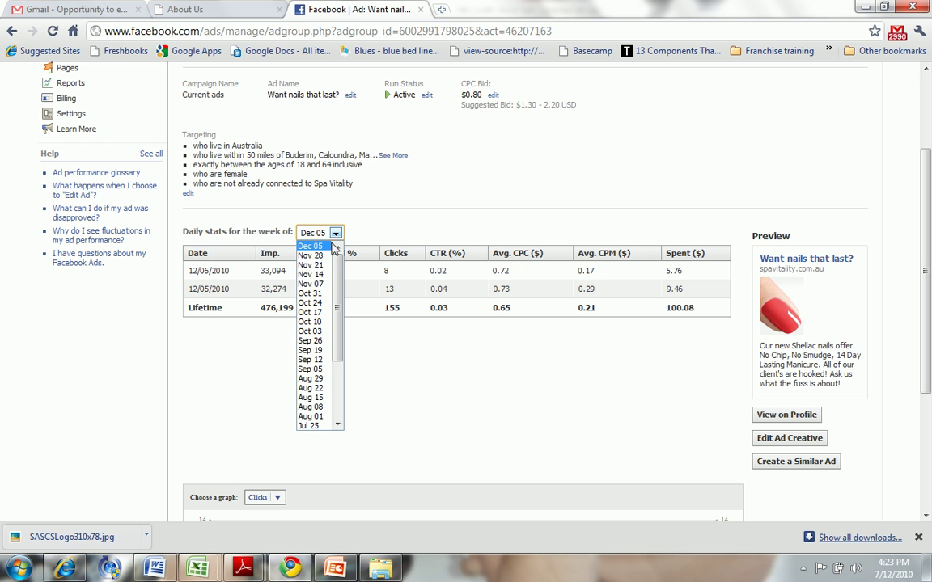
{"action": "left_click", "coordinate": [311, 255]}
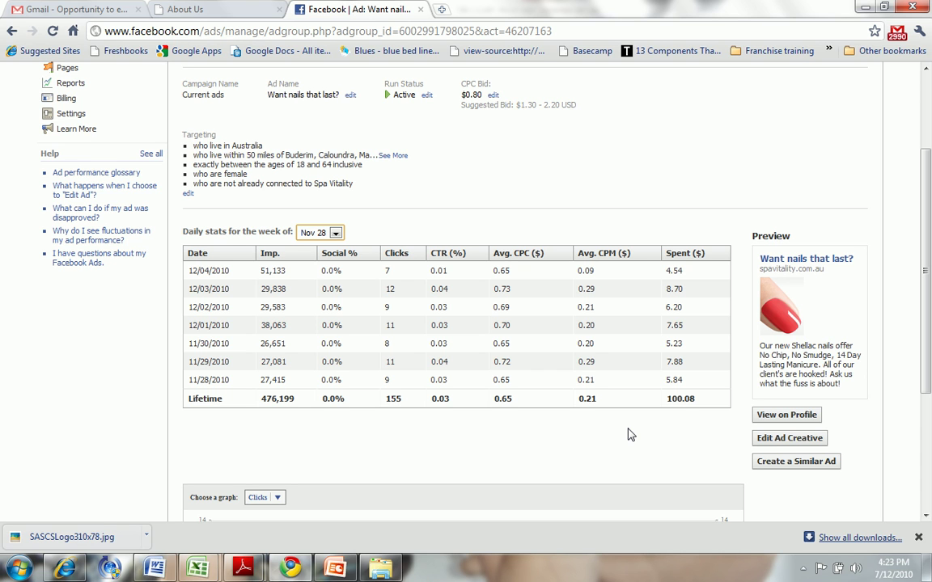
{"action": "left_click", "coordinate": [336, 232]}
{"action": "left_click", "coordinate": [314, 266]}
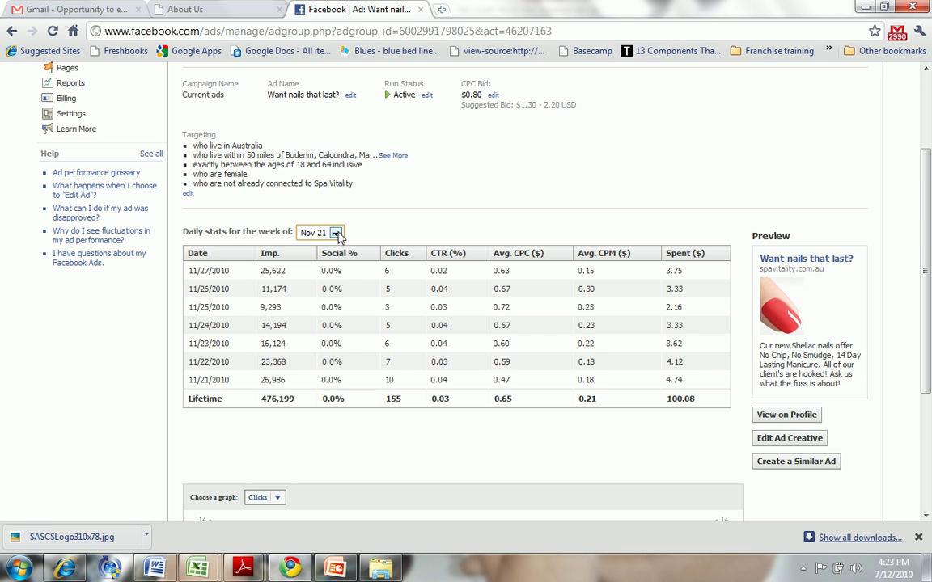
{"action": "left_click", "coordinate": [336, 233]}
{"action": "left_click", "coordinate": [324, 275]}
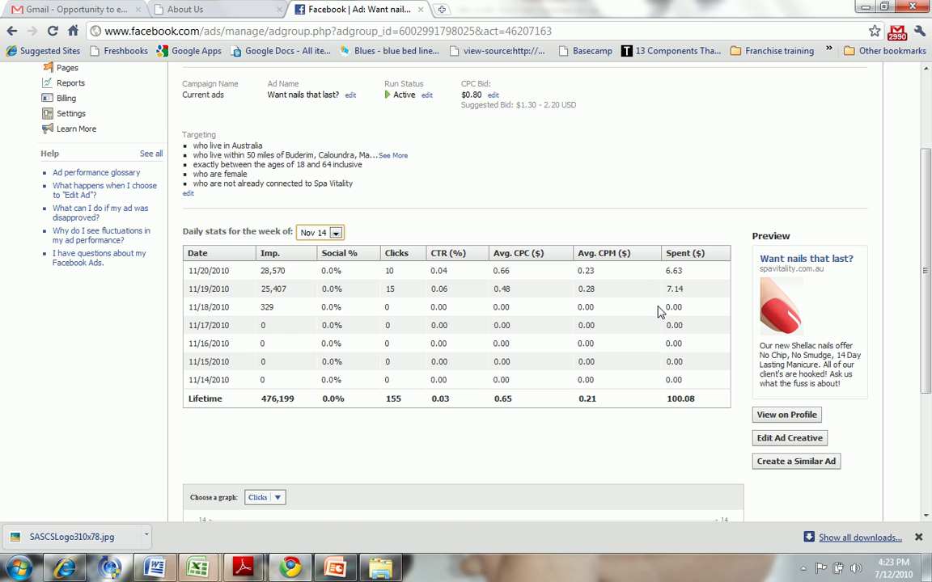
{"action": "left_click_drag", "start_coordinate": [928, 292], "coordinate": [928, 368]}
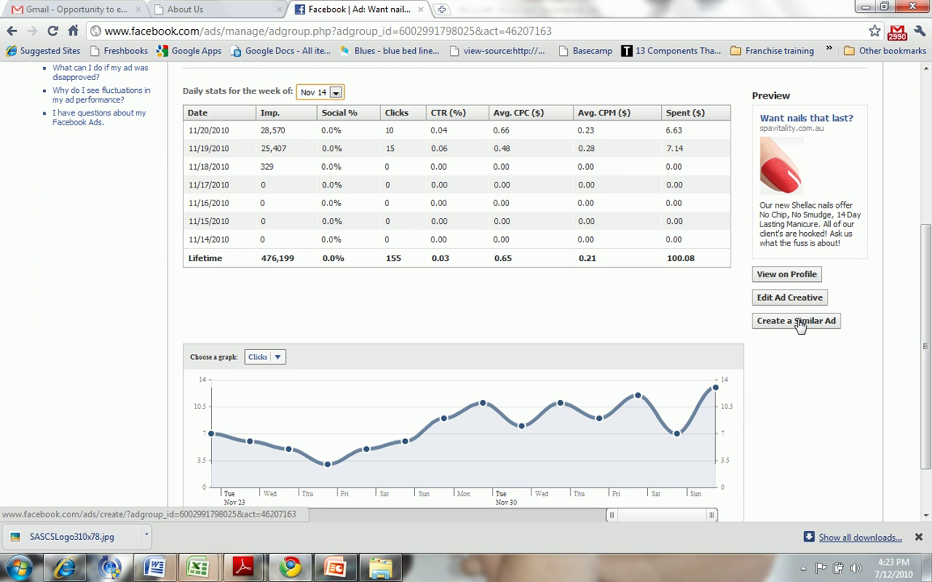
{"action": "left_click_drag", "start_coordinate": [929, 270], "coordinate": [929, 106]}
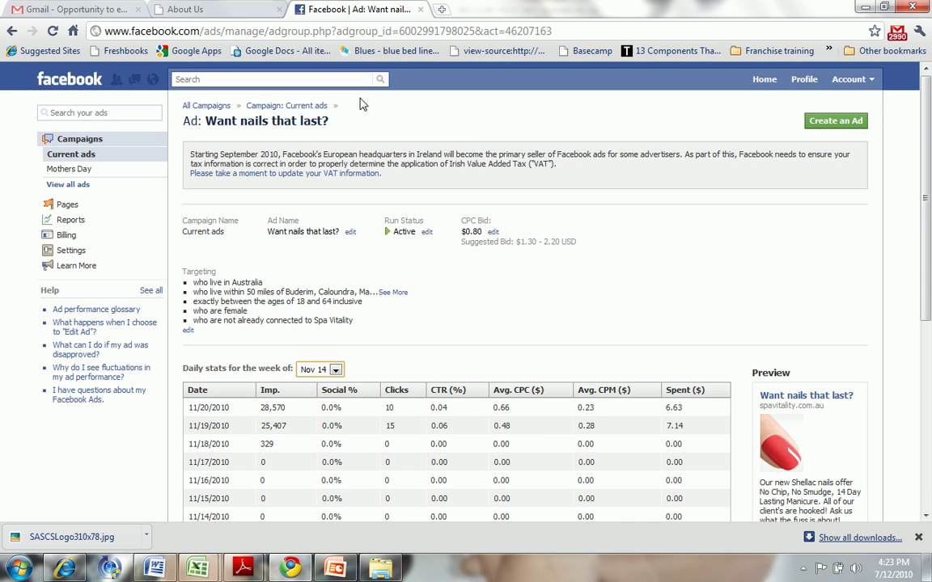
Look through the Spa Voucher Xmas Gift! ad's stats, then return to the Current ads list.
{"action": "left_click", "coordinate": [12, 31]}
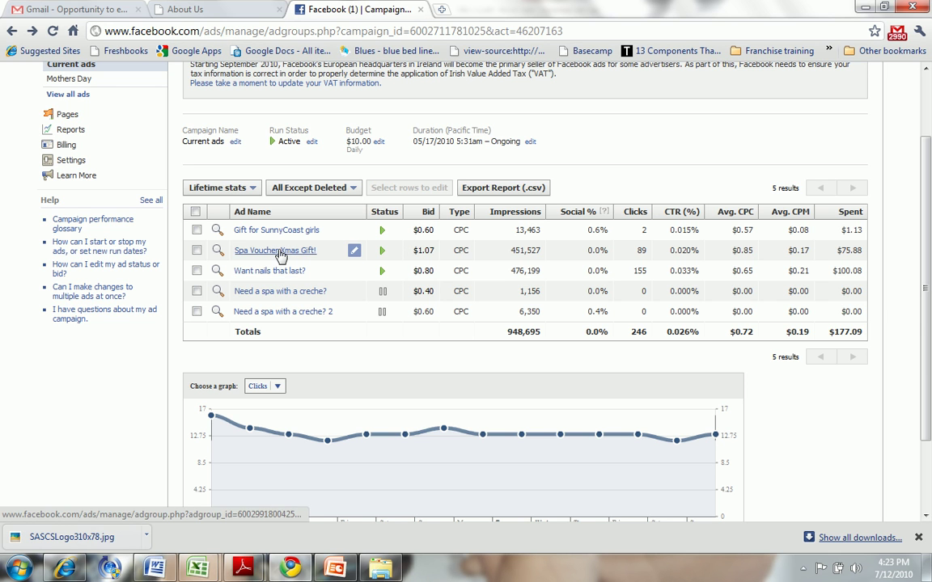
{"action": "left_click", "coordinate": [281, 253]}
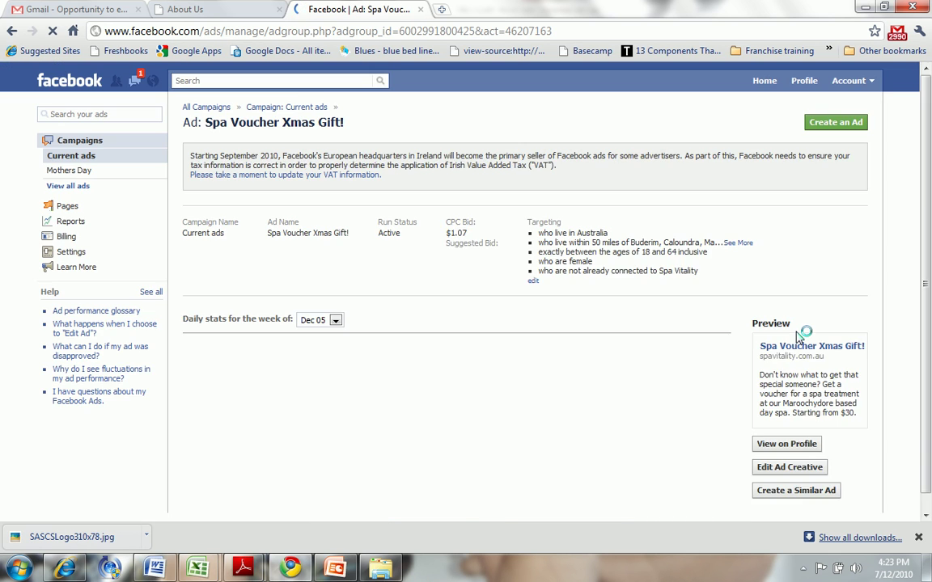
{"action": "scroll", "coordinate": [928, 271], "scroll_direction": "down", "scroll_amount": 1}
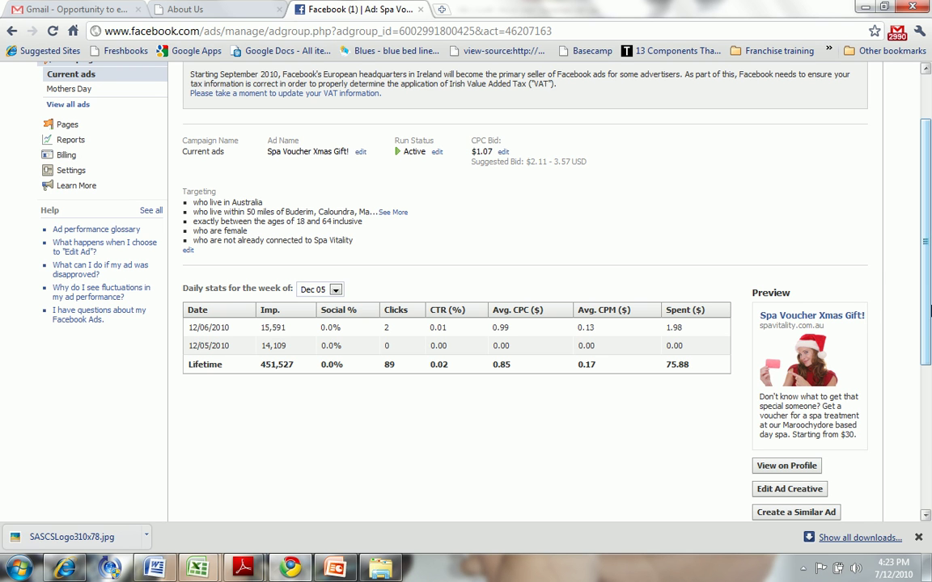
{"action": "left_click_drag", "start_coordinate": [926, 306], "coordinate": [928, 396]}
{"action": "scroll", "coordinate": [928, 396], "scroll_direction": "up", "scroll_amount": 1}
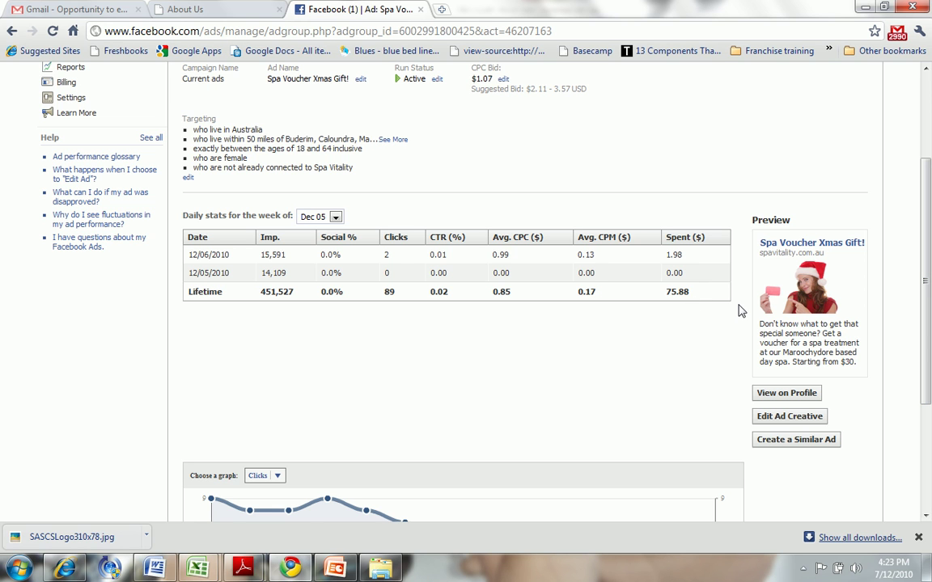
{"action": "left_click", "coordinate": [11, 33]}
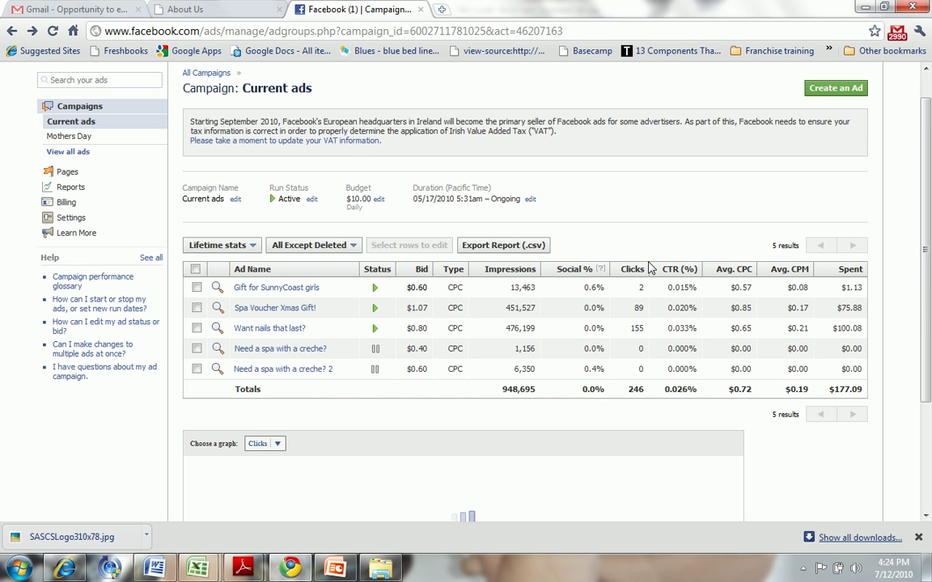
Leave the first ad's status unchanged and export the campaign report as Ad Report.csv.
{"action": "left_click", "coordinate": [387, 290]}
{"action": "left_click", "coordinate": [395, 290]}
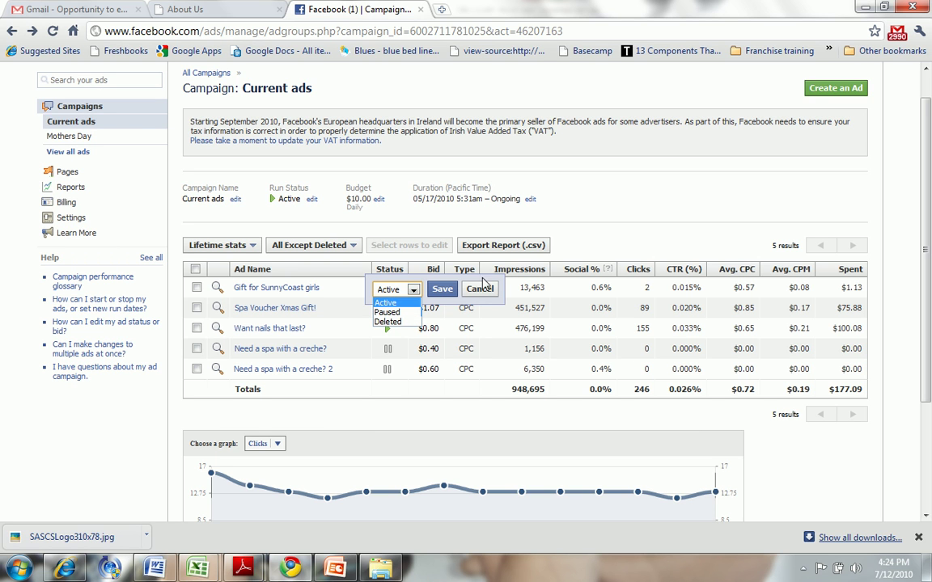
{"action": "left_click", "coordinate": [480, 290]}
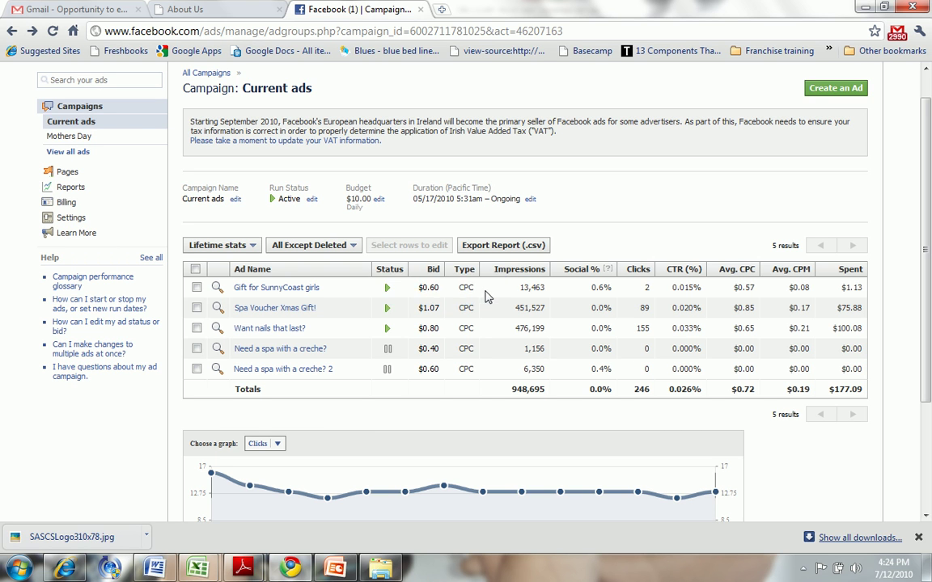
{"action": "left_click", "coordinate": [516, 248]}
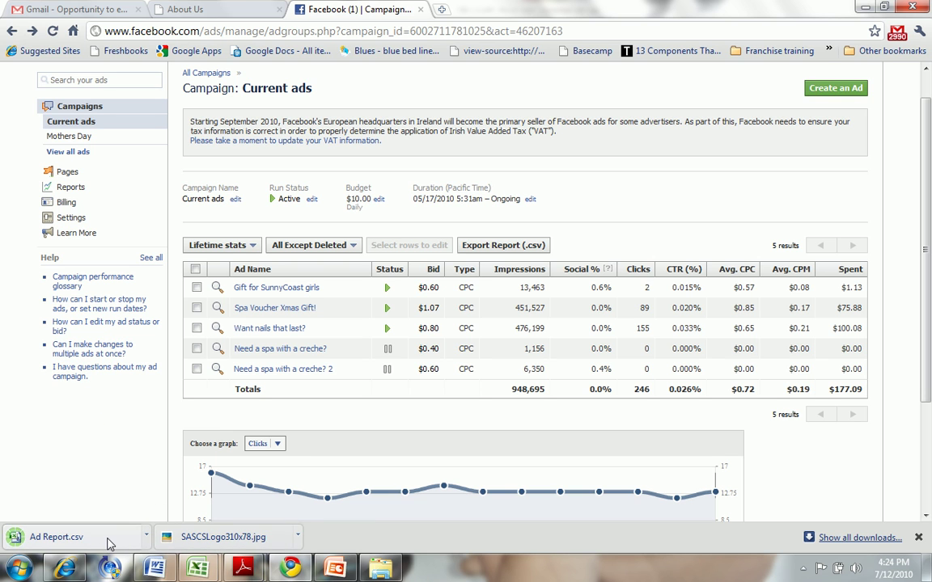
Open Ad Report.csv in Excel and widen columns A–D to fit Date, Campaign Name, Campaign ID, Impressions.
{"action": "left_click", "coordinate": [110, 543]}
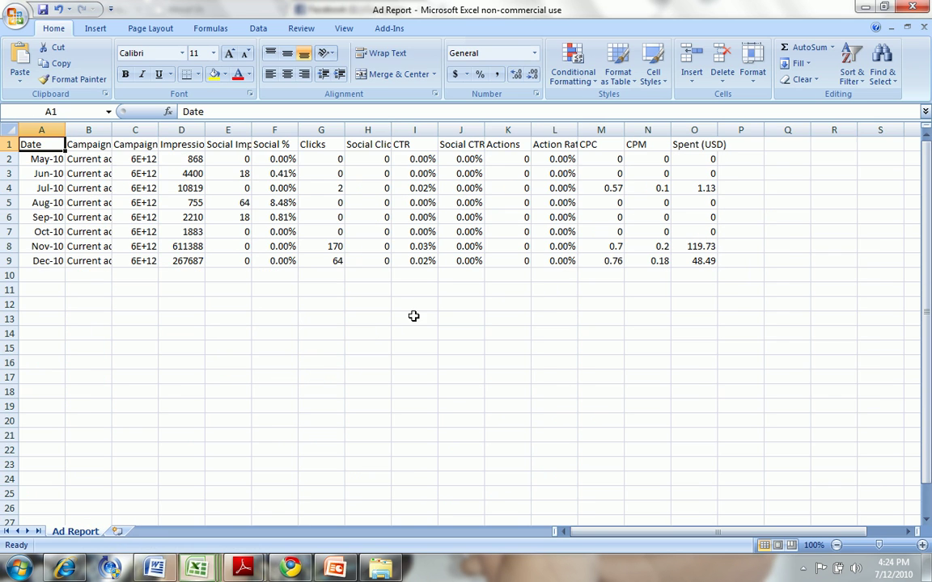
{"action": "double_click", "coordinate": [63, 132]}
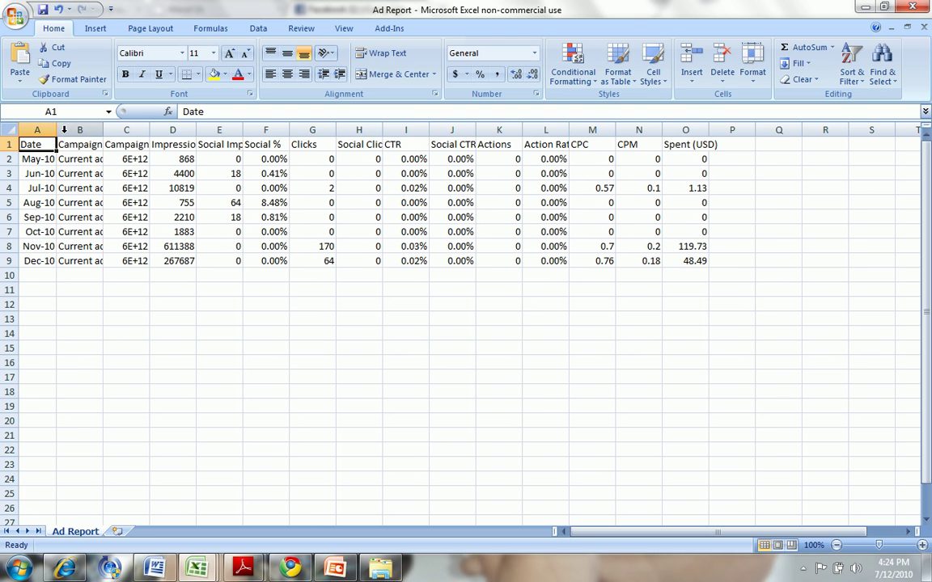
{"action": "double_click", "coordinate": [104, 131]}
{"action": "double_click", "coordinate": [184, 131]}
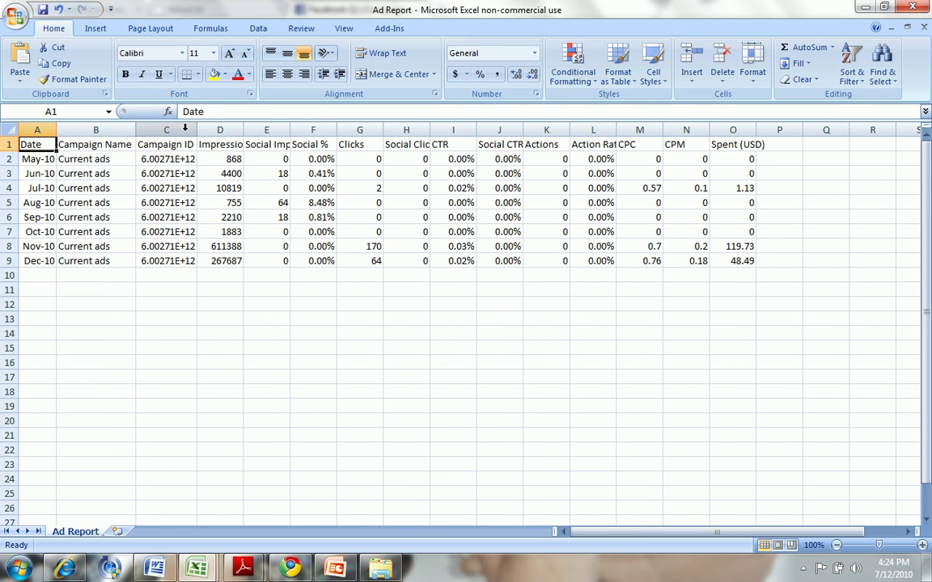
{"action": "left_click", "coordinate": [185, 130]}
{"action": "left_click", "coordinate": [231, 130]}
{"action": "double_click", "coordinate": [242, 130]}
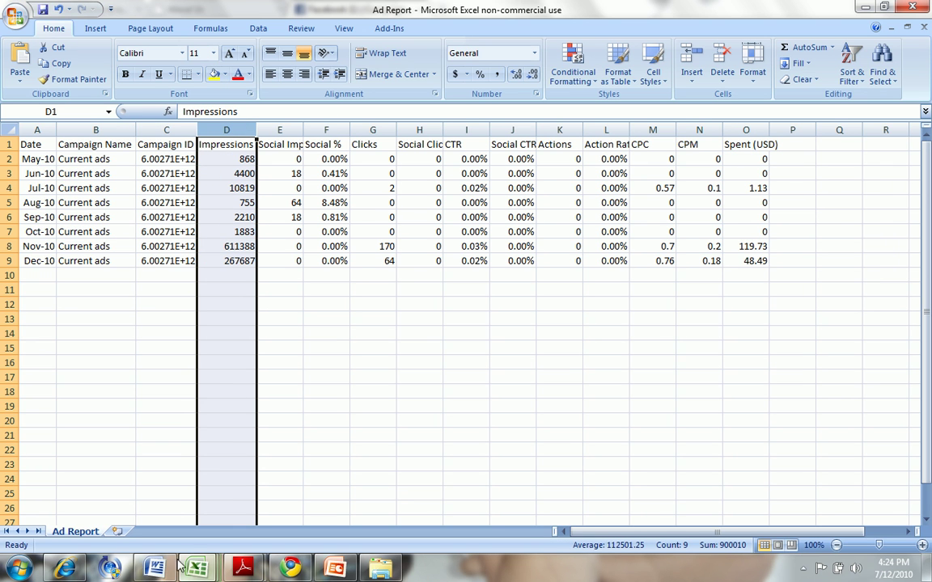
Back in the browser, switch the Current ads campaign graph from clicks to CTR.
{"action": "left_click", "coordinate": [291, 566]}
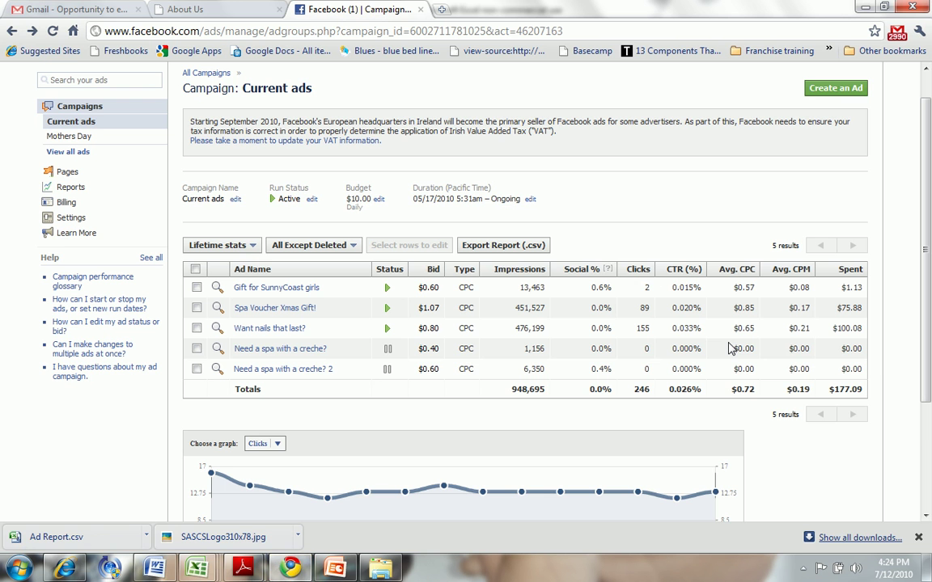
{"action": "scroll", "coordinate": [930, 397], "scroll_direction": "down", "scroll_amount": 3}
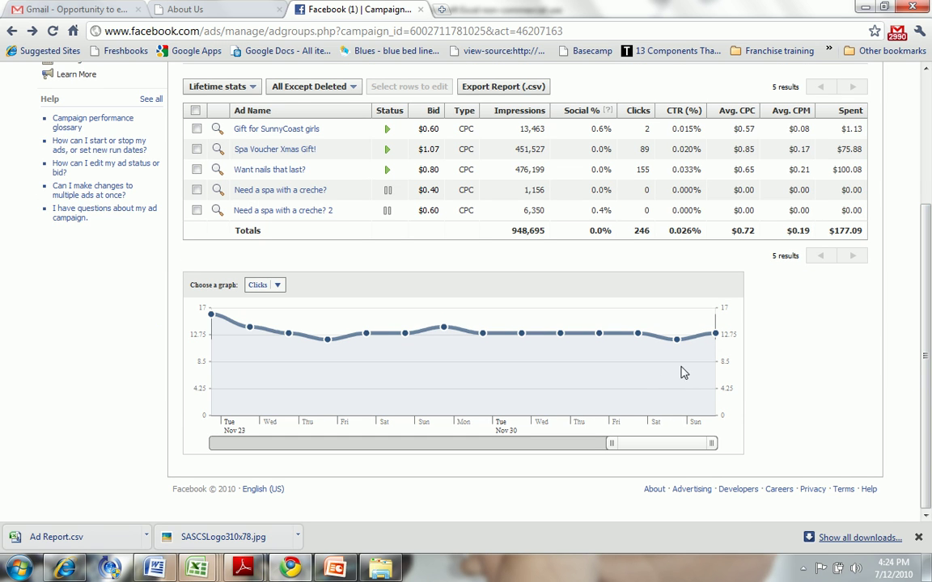
{"action": "left_click", "coordinate": [278, 285]}
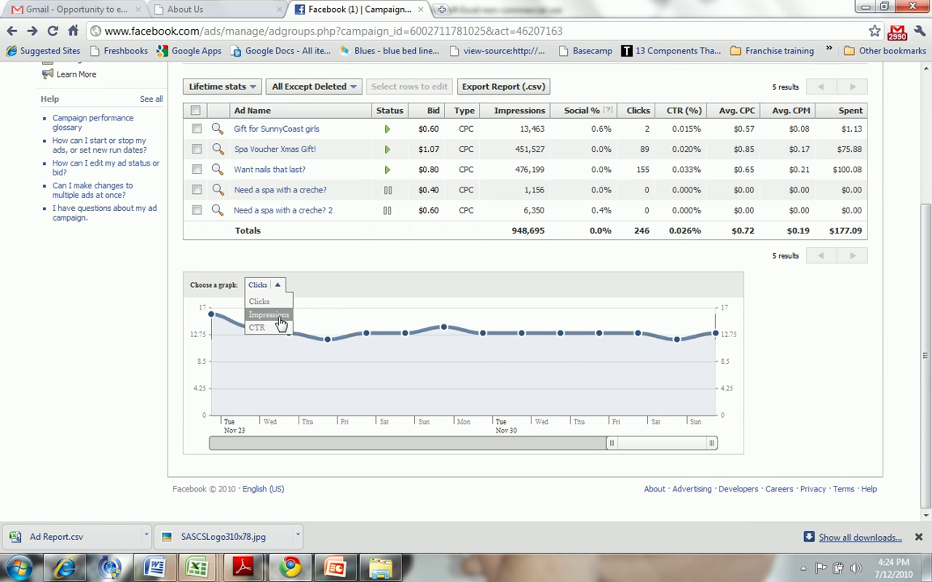
{"action": "left_click", "coordinate": [258, 327]}
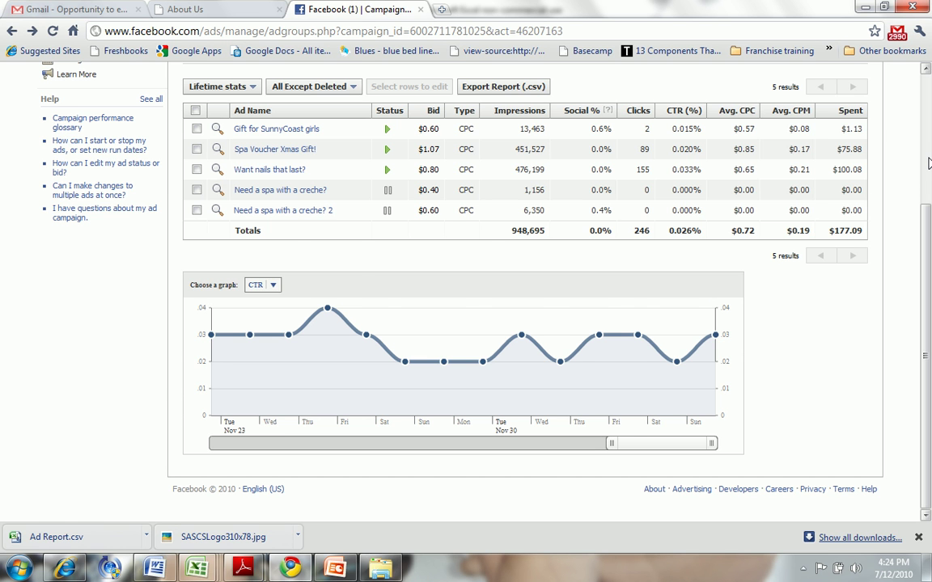
{"action": "left_click_drag", "start_coordinate": [929, 163], "coordinate": [928, 46]}
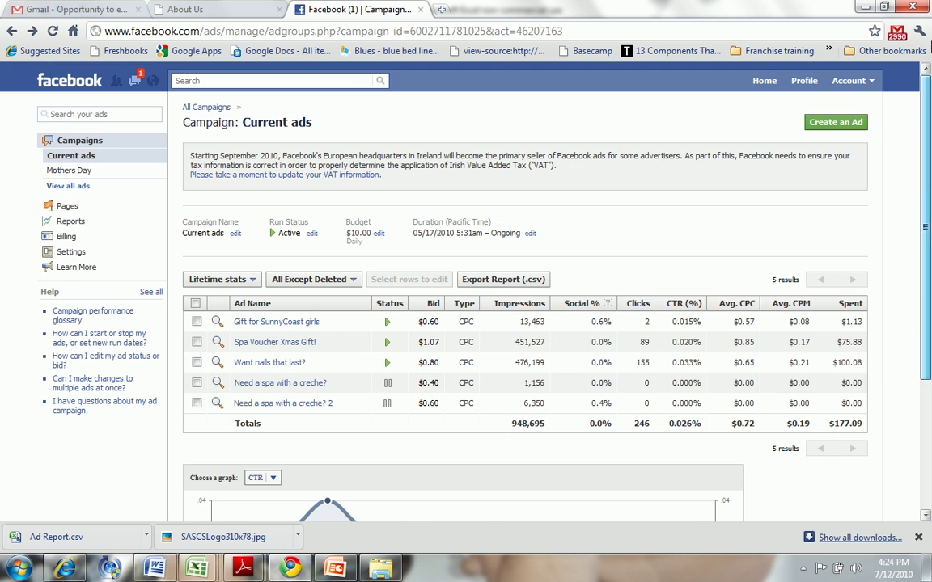
{"action": "left_click", "coordinate": [71, 320]}
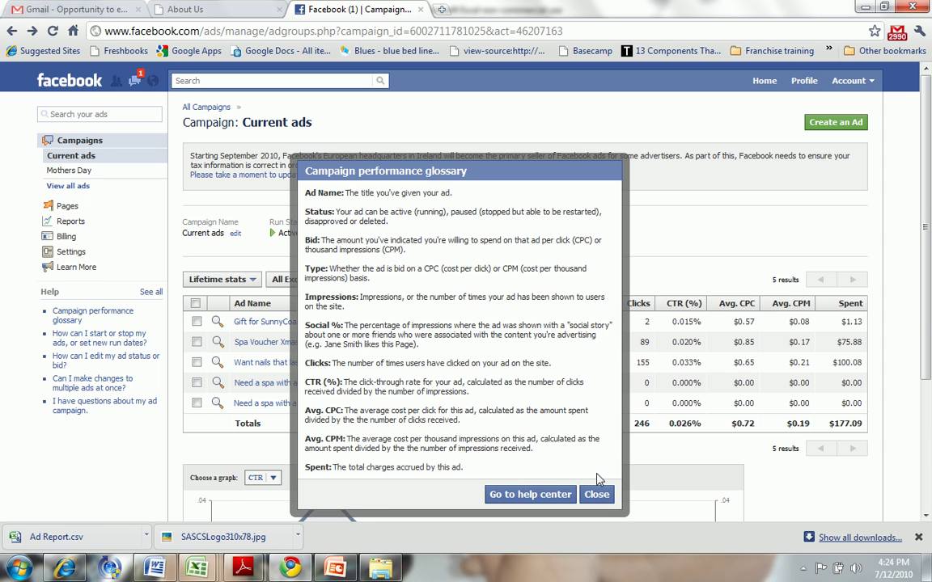
{"action": "scroll", "coordinate": [599, 480], "scroll_direction": "down", "scroll_amount": 3}
{"action": "left_click", "coordinate": [597, 301]}
{"action": "scroll", "coordinate": [834, 259], "scroll_direction": "up", "scroll_amount": 3}
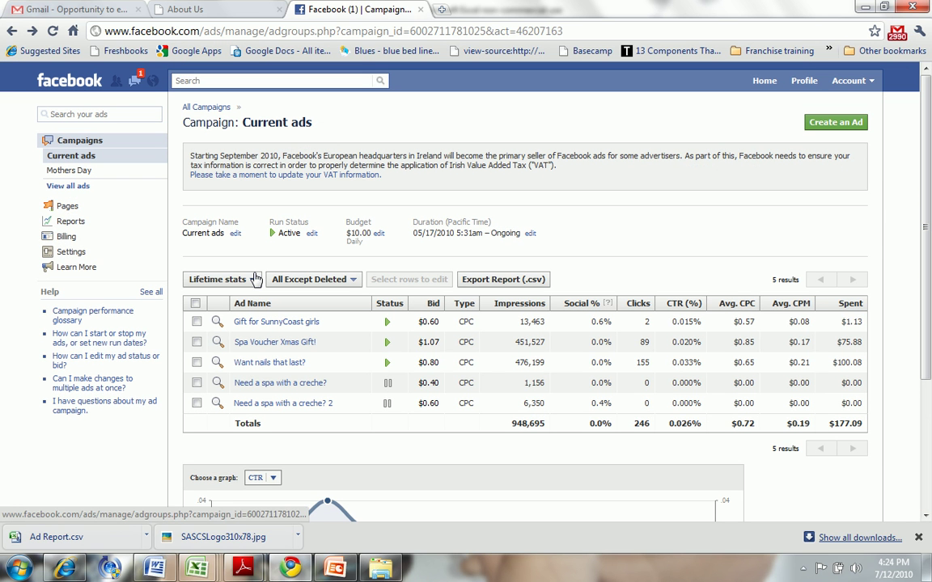
On the Reports page, generate a Responder Demographics report summarized by Ad.
{"action": "left_click", "coordinate": [70, 224]}
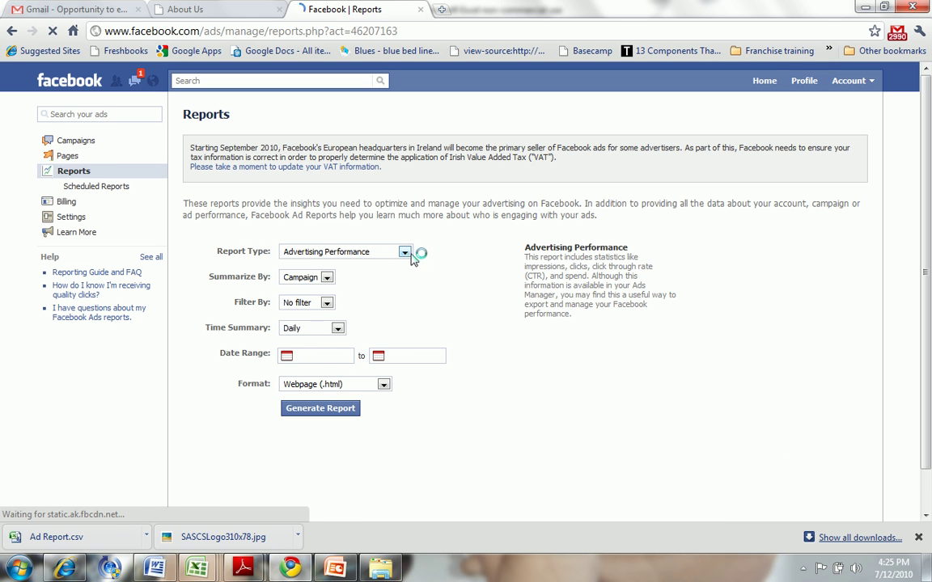
{"action": "left_click", "coordinate": [405, 253]}
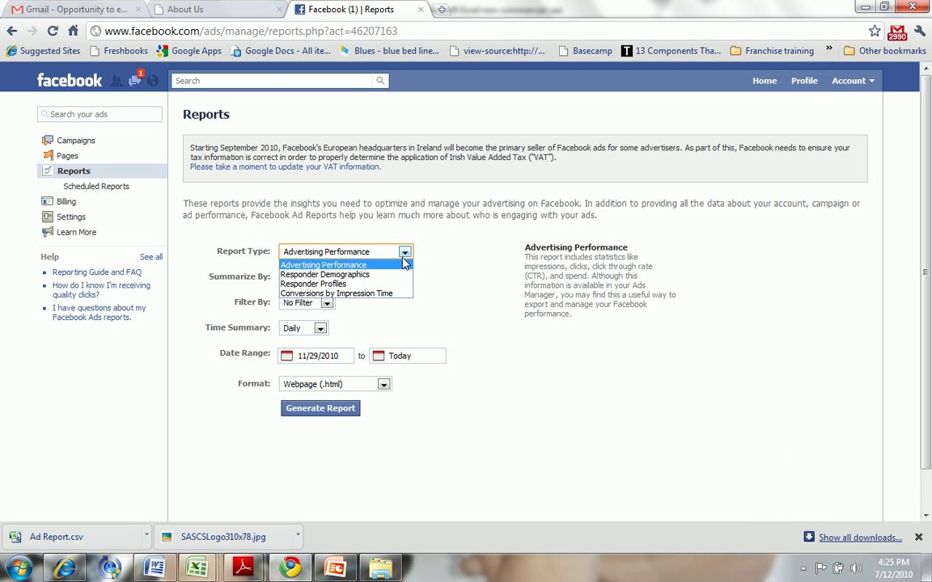
{"action": "left_click", "coordinate": [380, 275]}
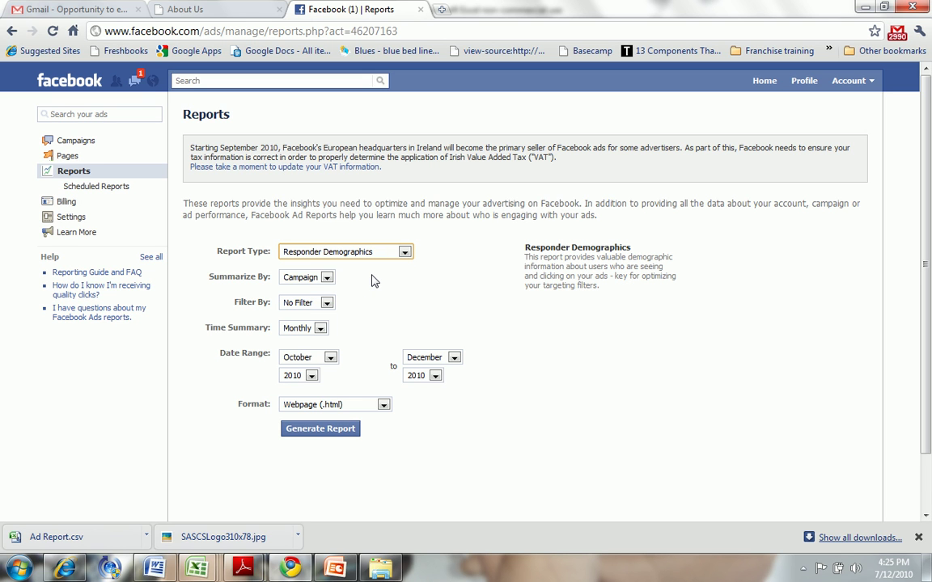
{"action": "left_click", "coordinate": [326, 278]}
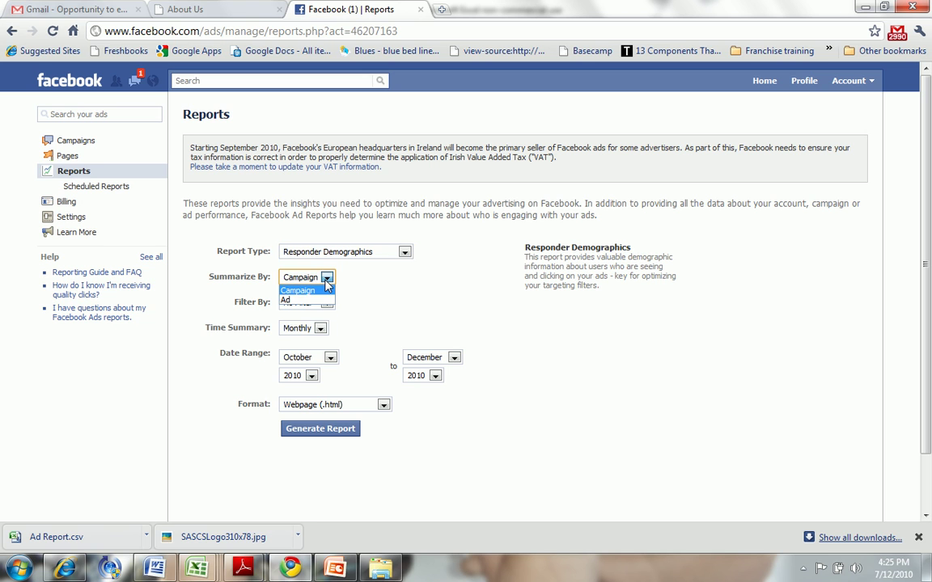
{"action": "left_click", "coordinate": [324, 300]}
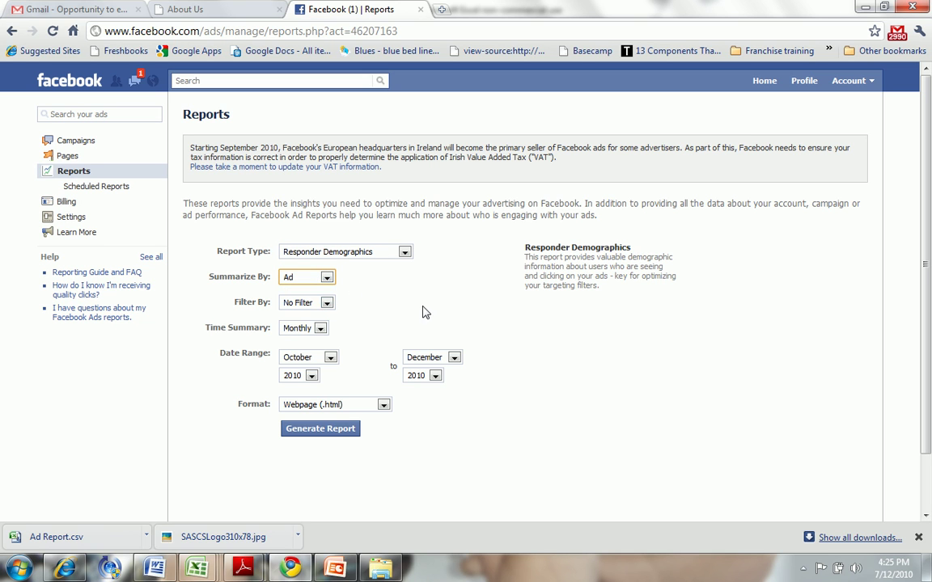
{"action": "left_click", "coordinate": [347, 435]}
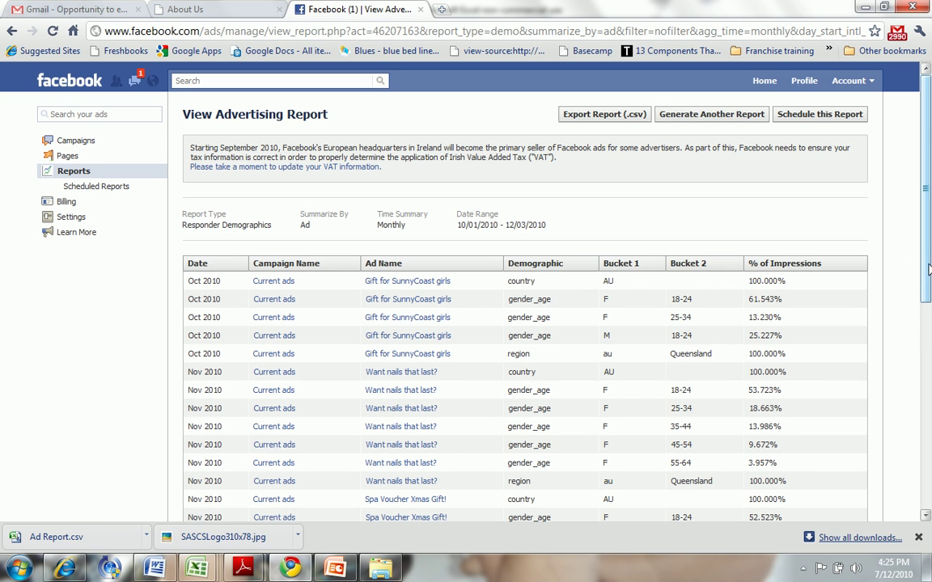
{"action": "left_click_drag", "start_coordinate": [926, 259], "coordinate": [928, 316]}
{"action": "scroll", "coordinate": [929, 316], "scroll_direction": "down", "scroll_amount": 2}
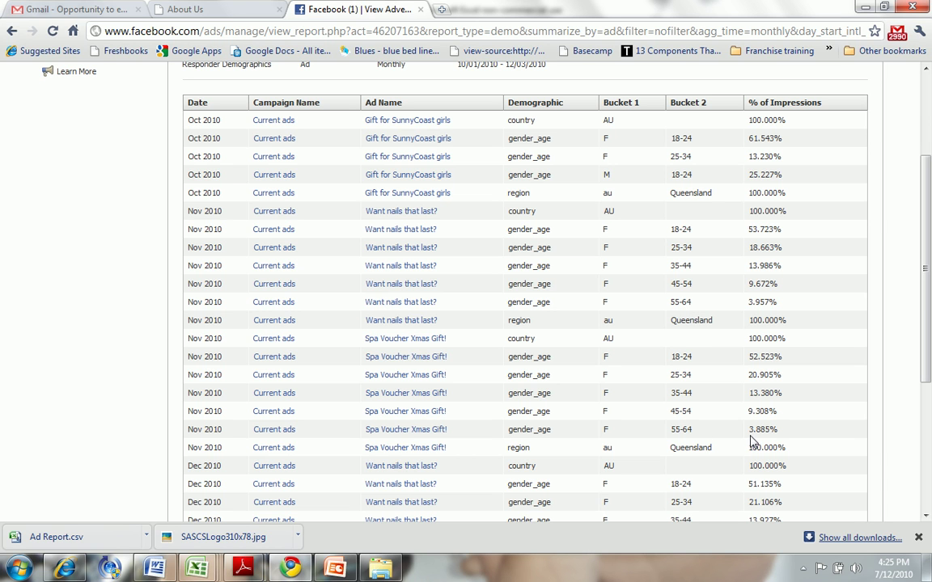
{"action": "left_click_drag", "start_coordinate": [928, 330], "coordinate": [929, 254]}
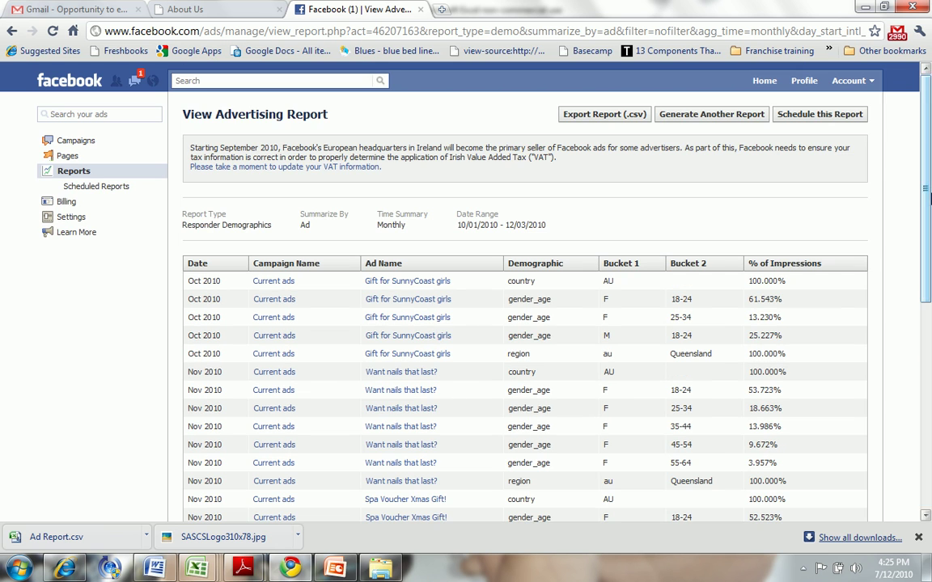
Start a new scheduled report set to Responder Demographics, summarized by Ad, with No Filter.
{"action": "left_click", "coordinate": [119, 188]}
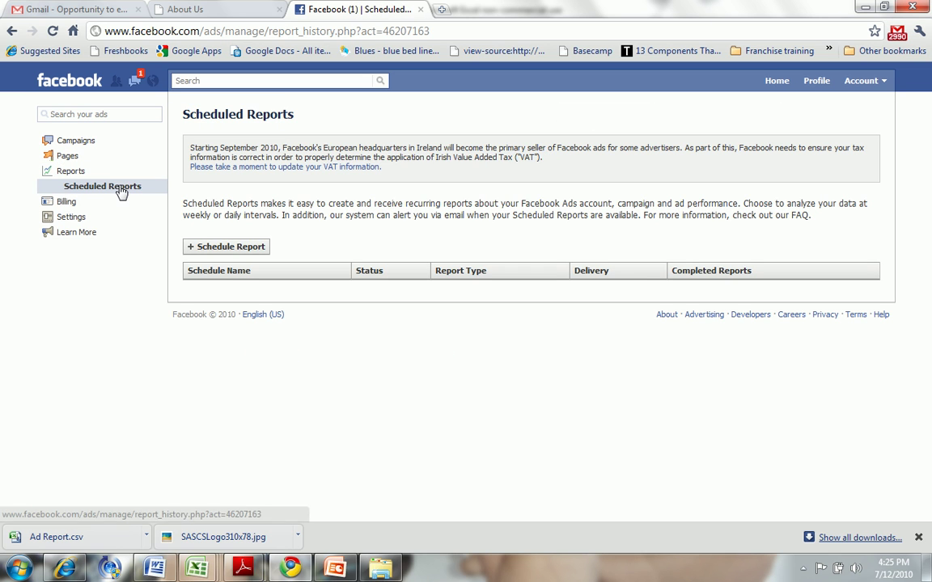
{"action": "left_click", "coordinate": [196, 243]}
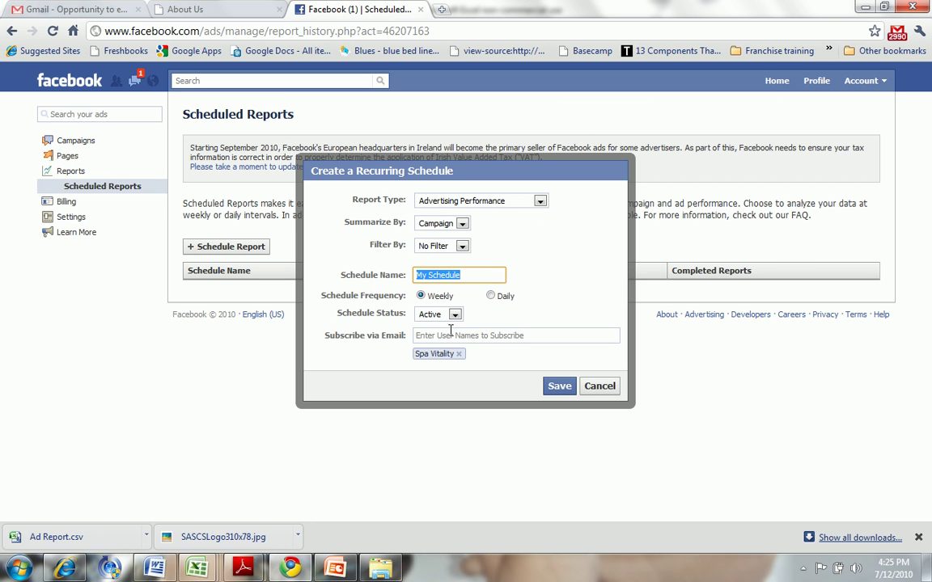
{"action": "left_click", "coordinate": [502, 203]}
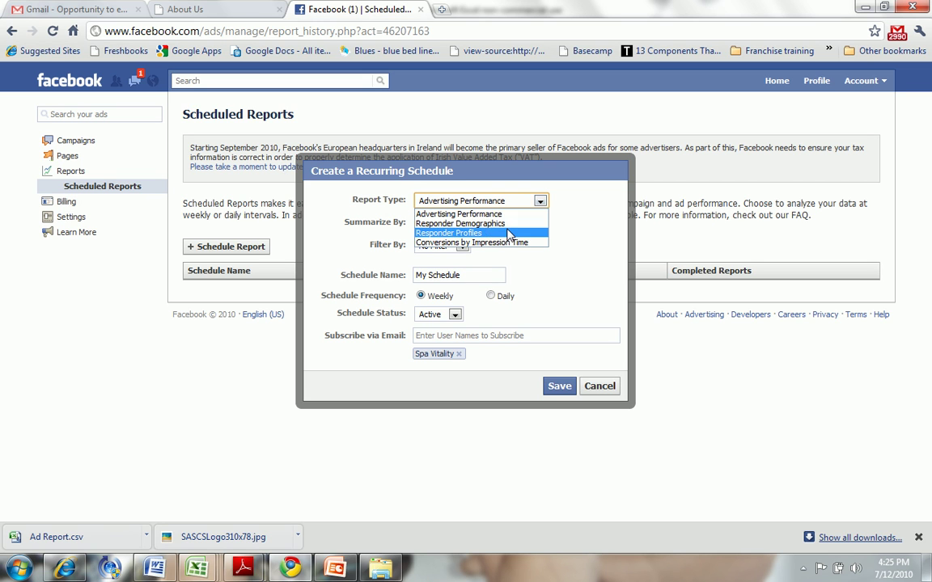
{"action": "left_click", "coordinate": [507, 225]}
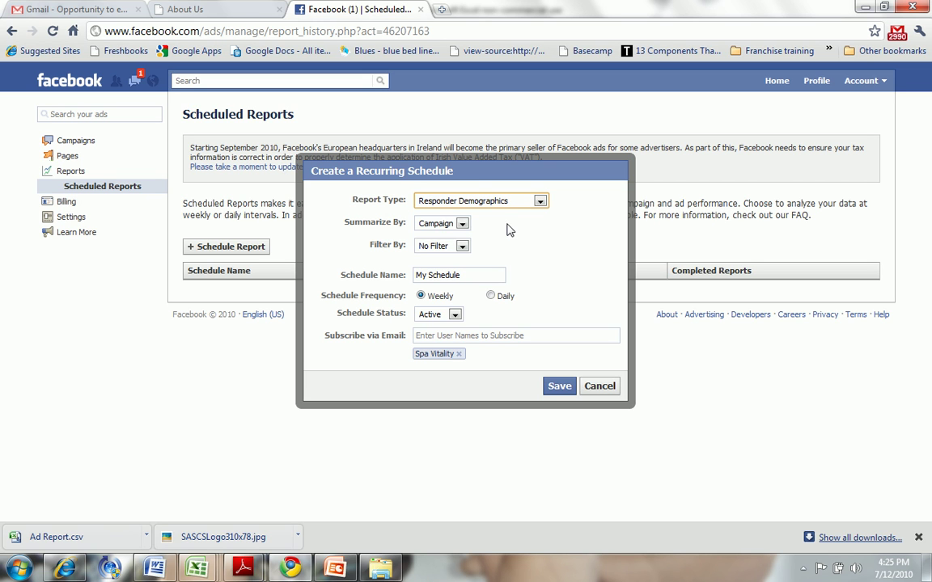
{"action": "left_click", "coordinate": [450, 224]}
{"action": "left_click", "coordinate": [447, 243]}
{"action": "left_click", "coordinate": [461, 247]}
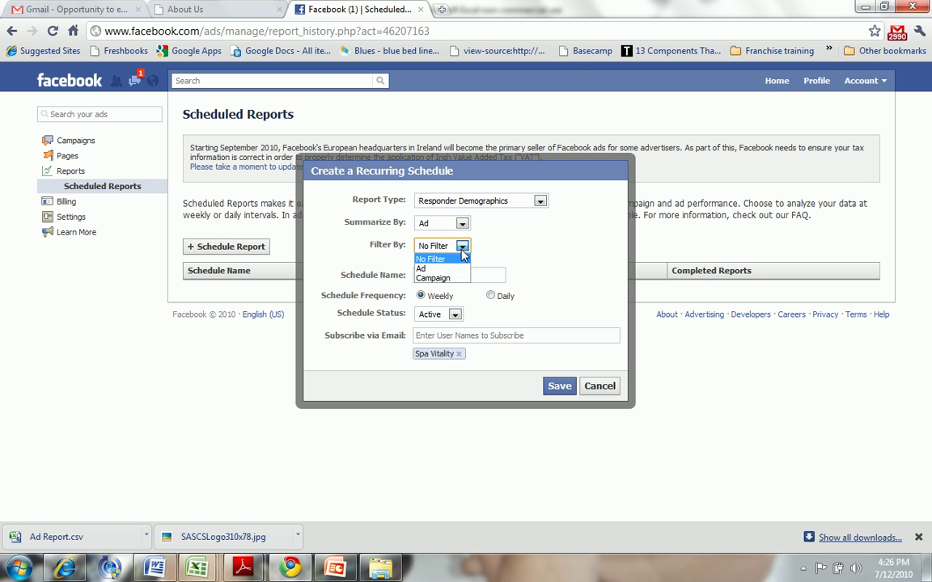
{"action": "left_click", "coordinate": [463, 257]}
Name the schedule 'Facebook stats', add an e-mail subscriber, and save it as weekly.
{"action": "left_click_drag", "start_coordinate": [468, 275], "coordinate": [419, 277]}
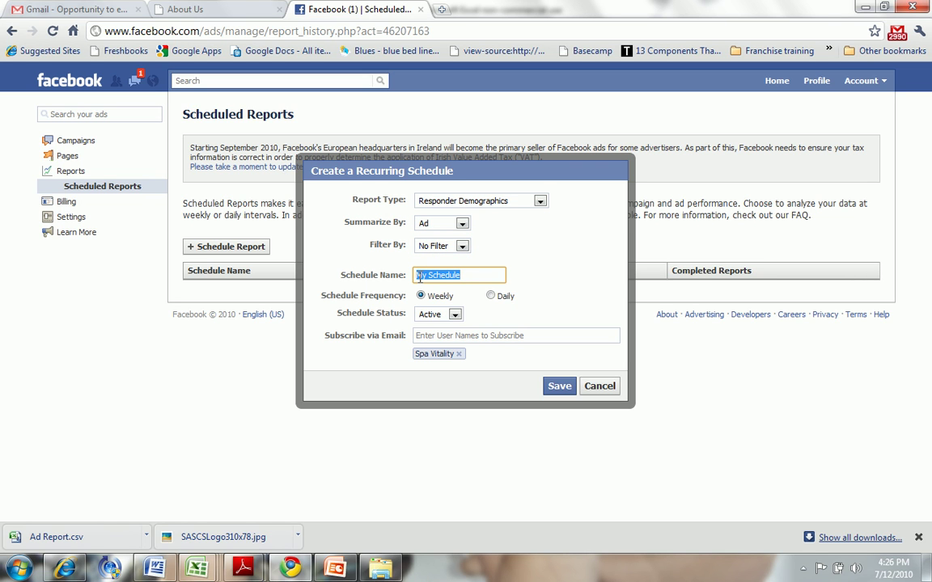
{"action": "type", "text": "Facebook stats"}
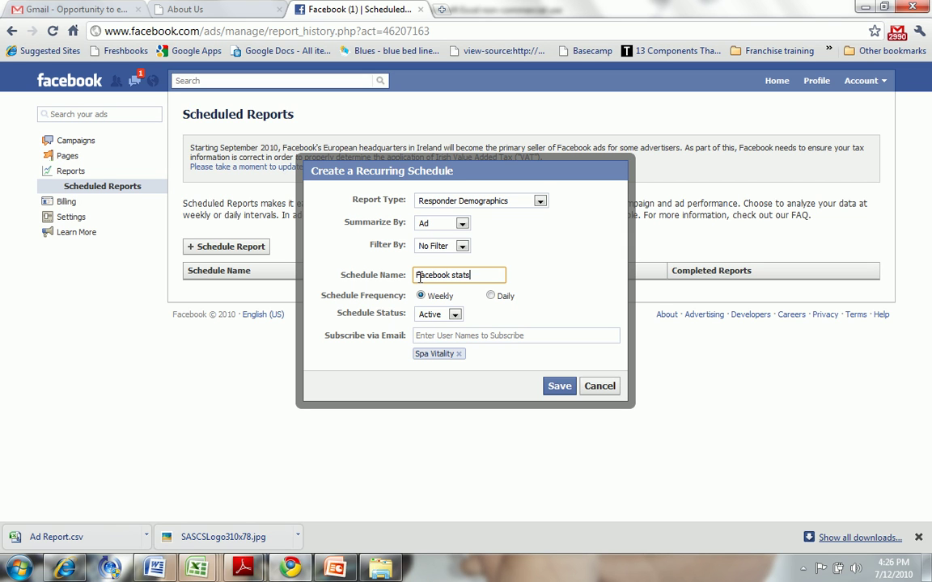
{"action": "left_click", "coordinate": [459, 334]}
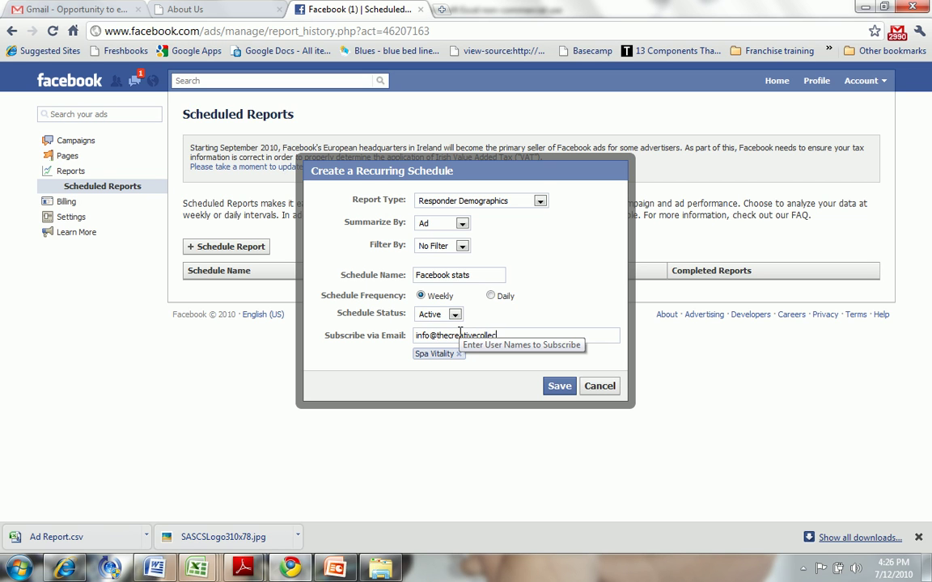
{"action": "left_click", "coordinate": [558, 386]}
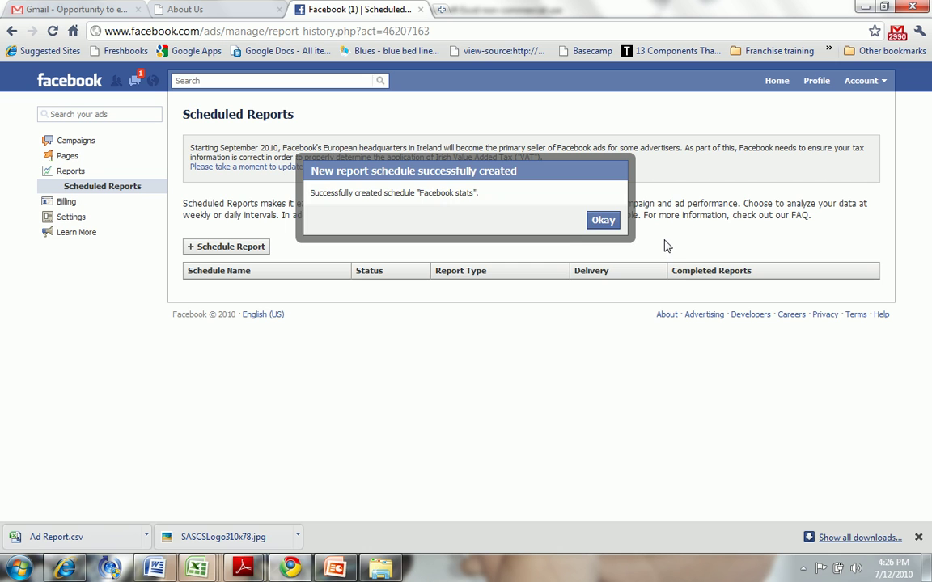
Dismiss the schedule-created confirmation and open the Spa Vitality page's Marketing promotion options.
{"action": "left_click", "coordinate": [600, 220]}
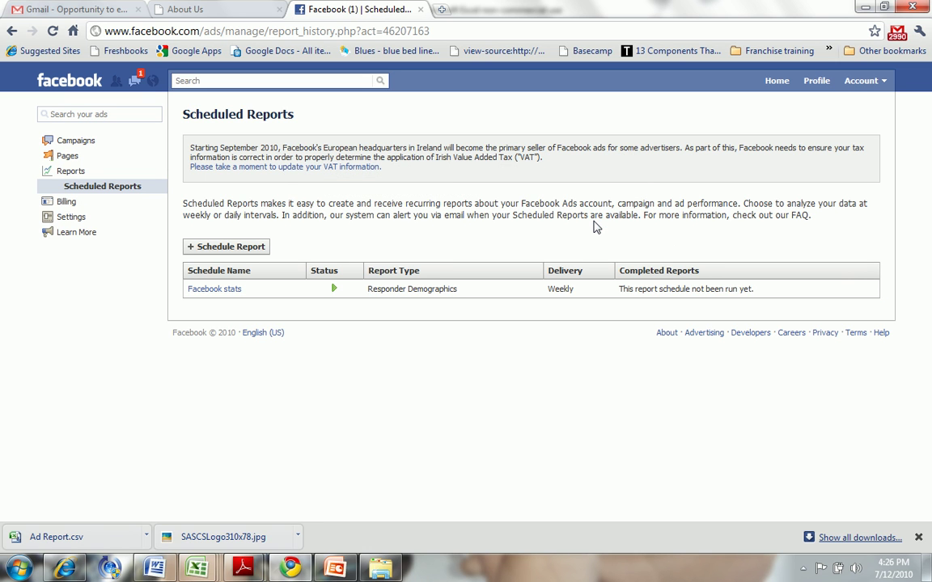
{"action": "left_click", "coordinate": [98, 156]}
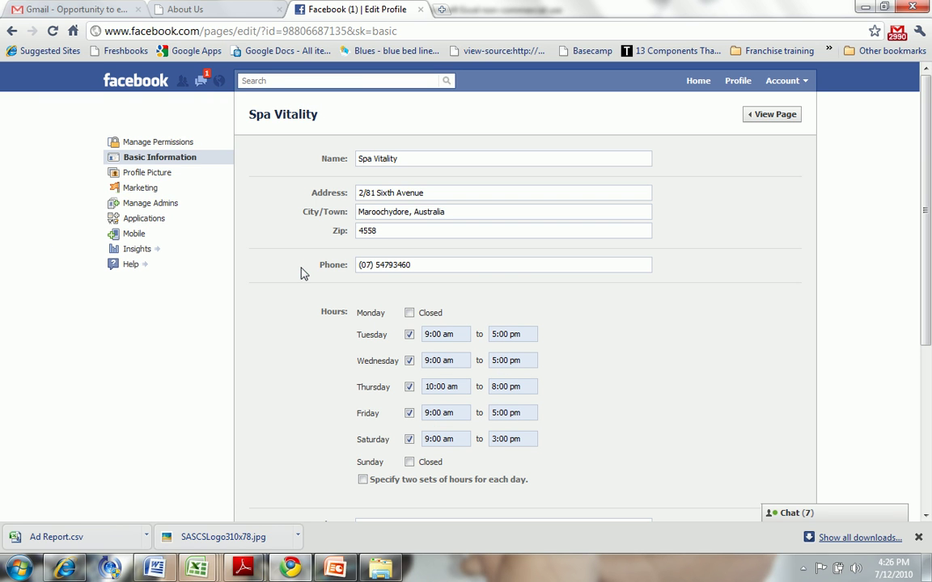
{"action": "left_click", "coordinate": [118, 189]}
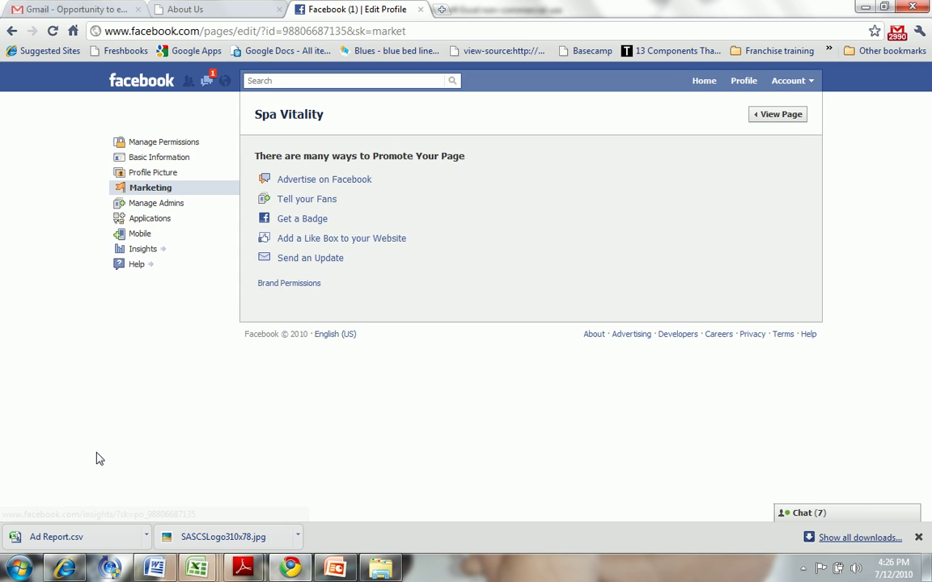